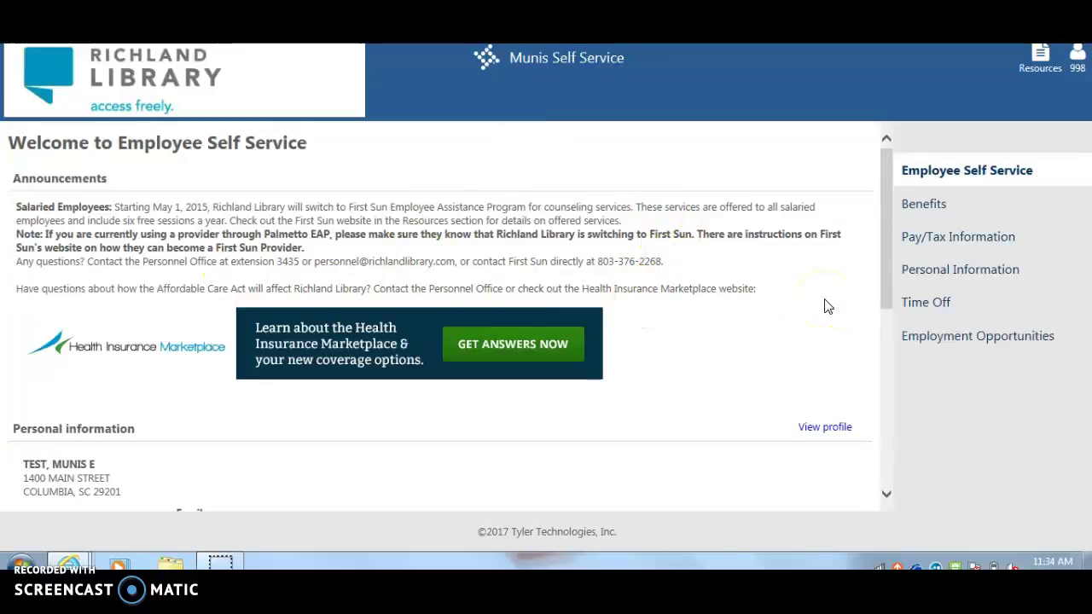
Start a new time off request from the Time off section of the Employee Self Service home page.
{"action": "left_click", "coordinate": [886, 218]}
{"action": "left_click_drag", "start_coordinate": [885, 218], "coordinate": [930, 398]}
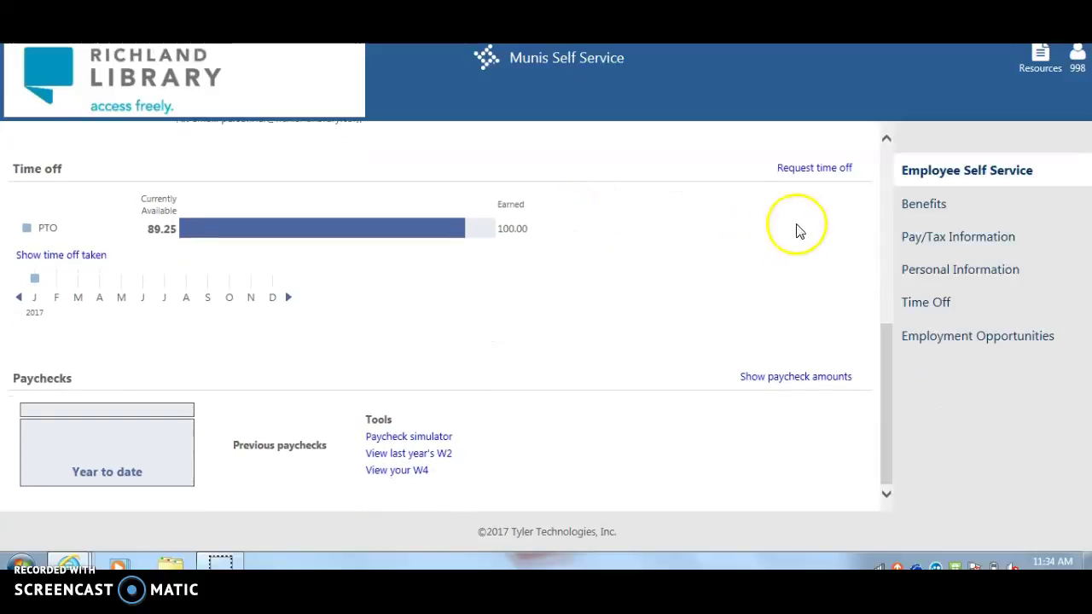
{"action": "left_click", "coordinate": [825, 171]}
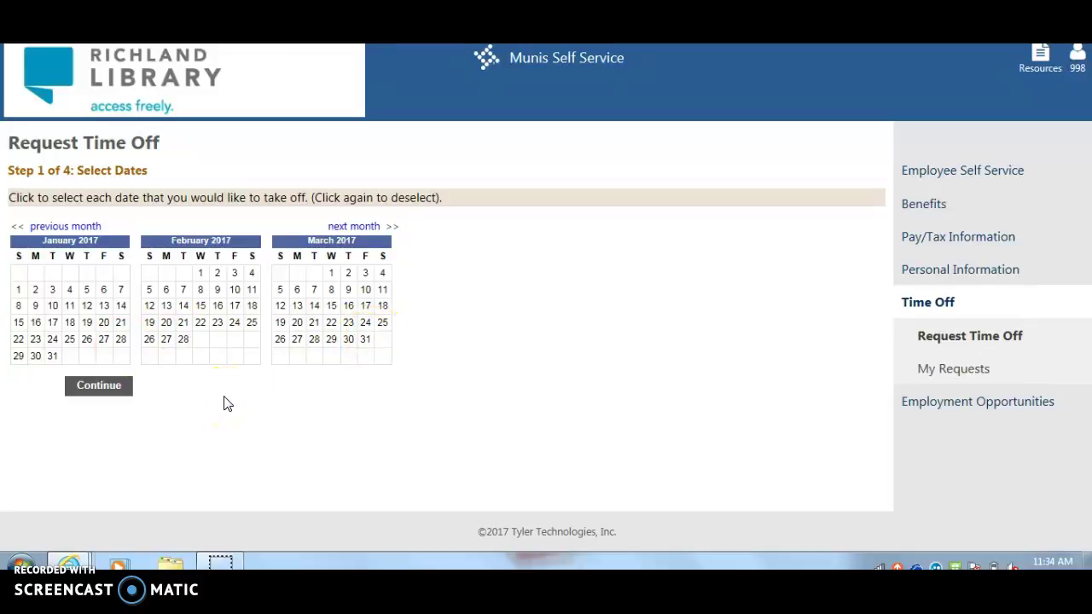
Select February 20 and 21, 2017 as the days off and accept PTO as the request type.
{"action": "left_click", "coordinate": [166, 323]}
{"action": "left_click", "coordinate": [184, 324]}
{"action": "left_click", "coordinate": [183, 291]}
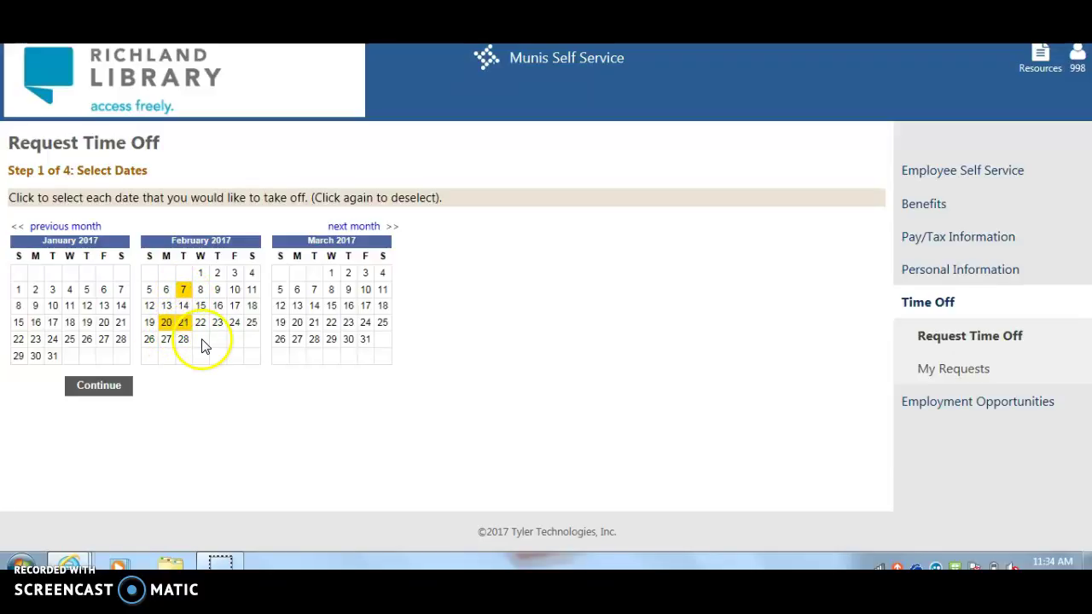
{"action": "left_click", "coordinate": [183, 291]}
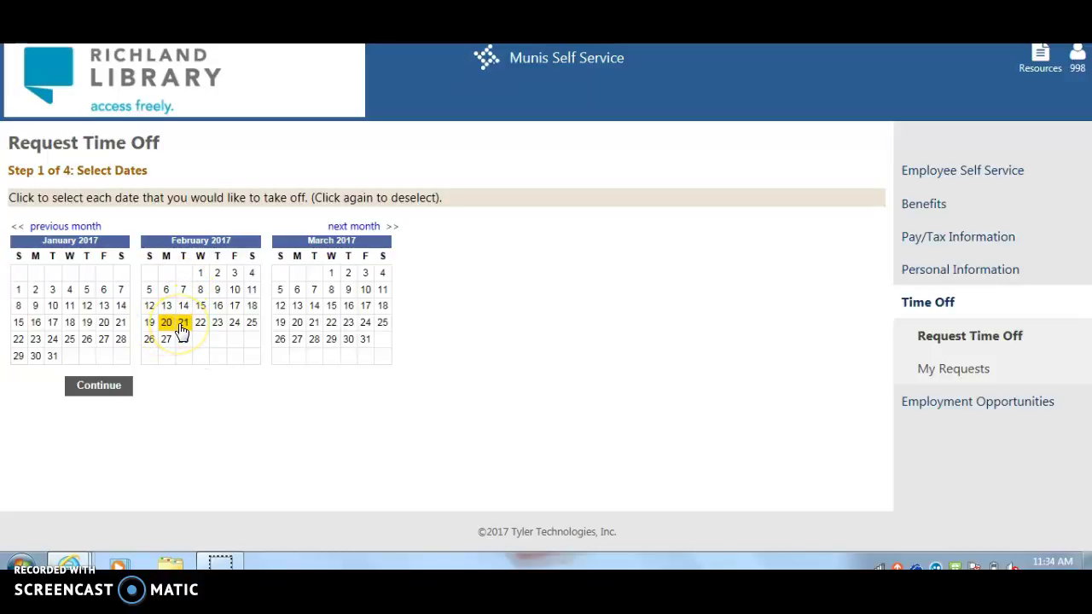
{"action": "left_click", "coordinate": [99, 386]}
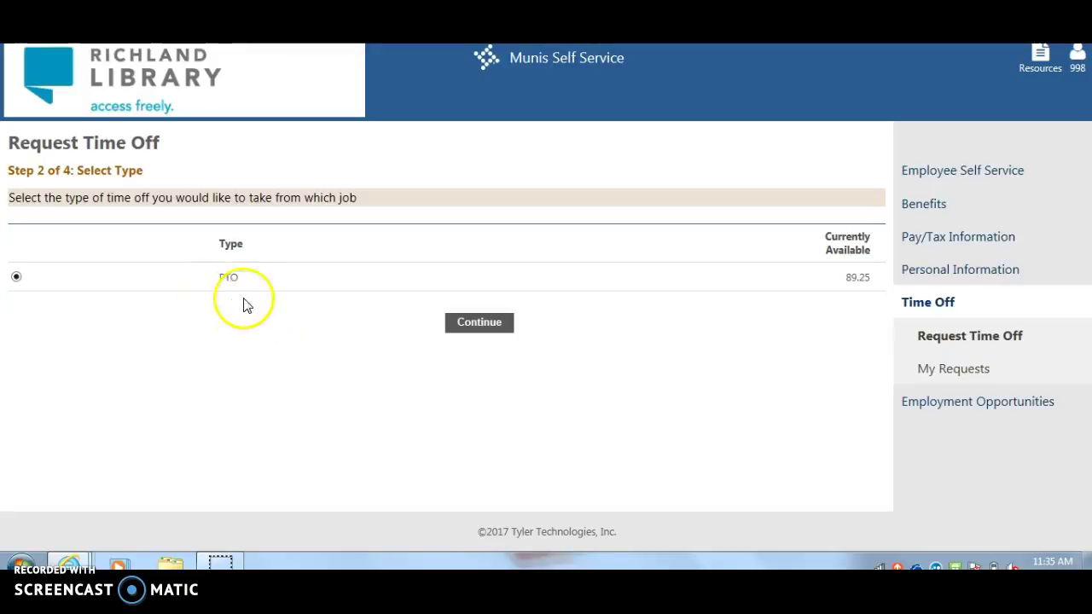
{"action": "left_click", "coordinate": [480, 324]}
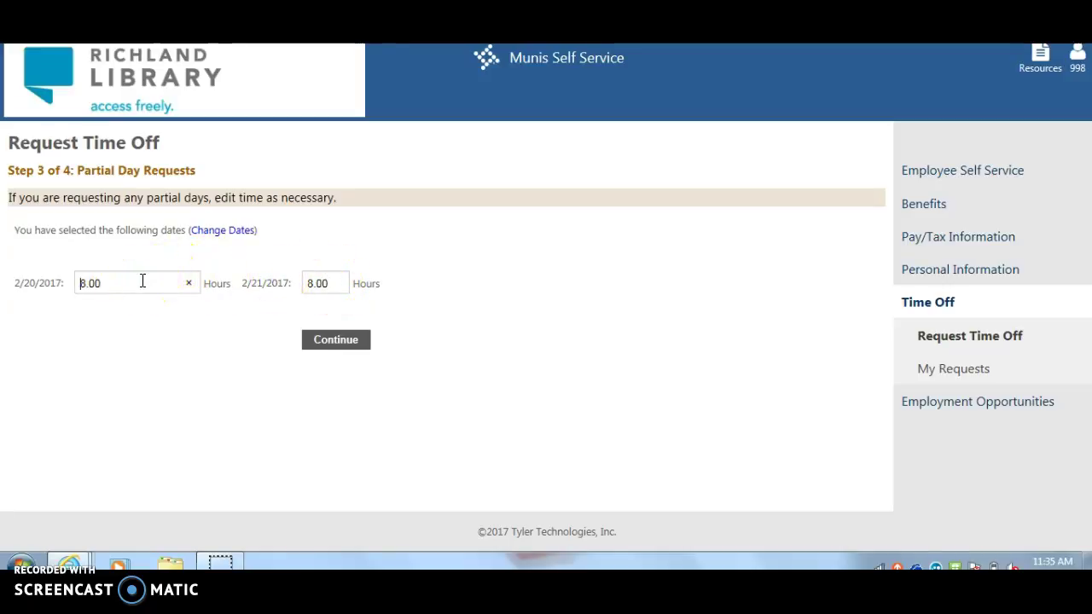
Set the requested time to 2.5 hours for 2/20/2017 and 5.75 hours for 2/21/2017, and continue to the additional information.
{"action": "left_click_drag", "start_coordinate": [143, 284], "coordinate": [54, 283]}
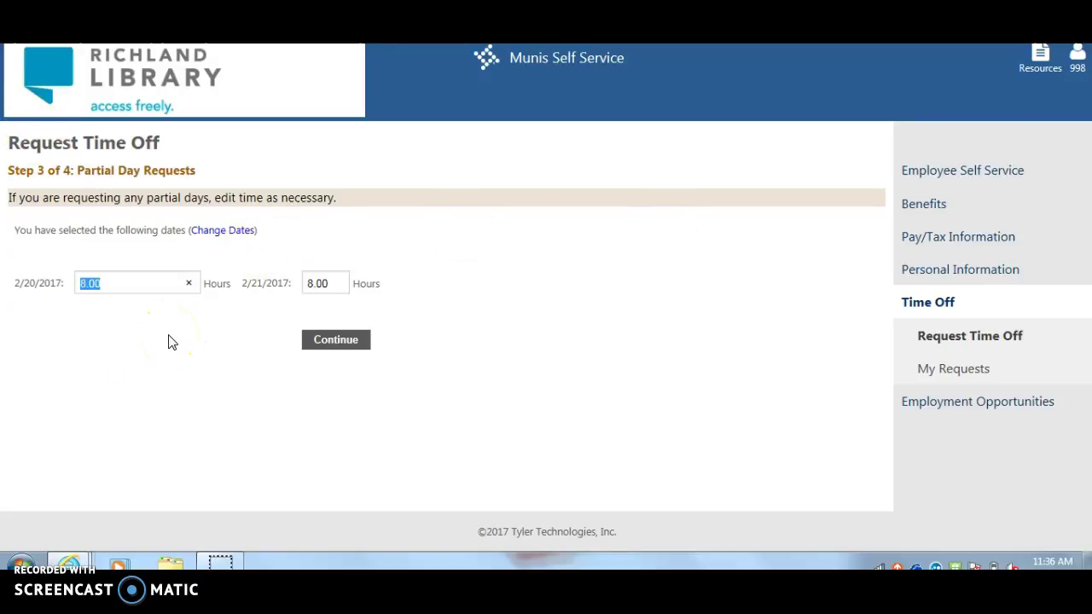
{"action": "key", "text": "BackSpace"}
{"action": "type", "text": "2.5"}
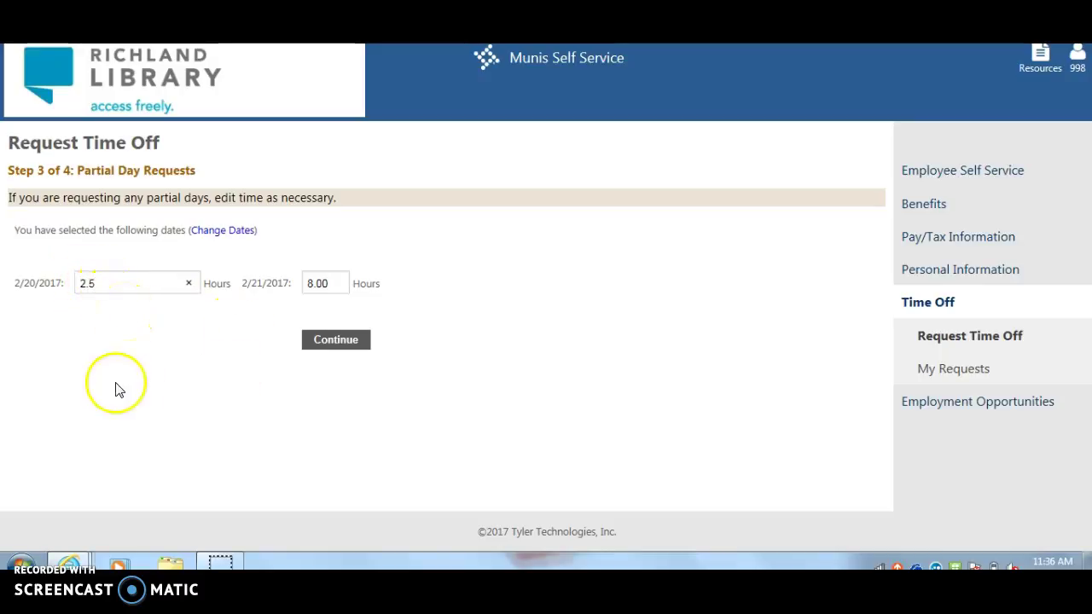
{"action": "left_click", "coordinate": [335, 286]}
{"action": "double_click", "coordinate": [337, 288]}
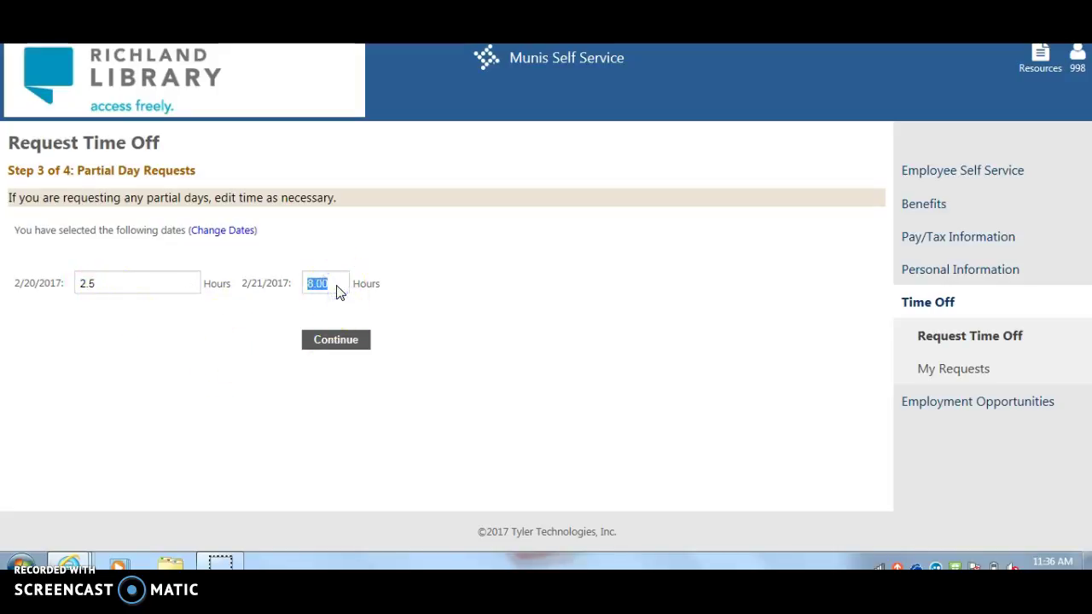
{"action": "type", "text": "5.75"}
{"action": "left_click", "coordinate": [485, 357]}
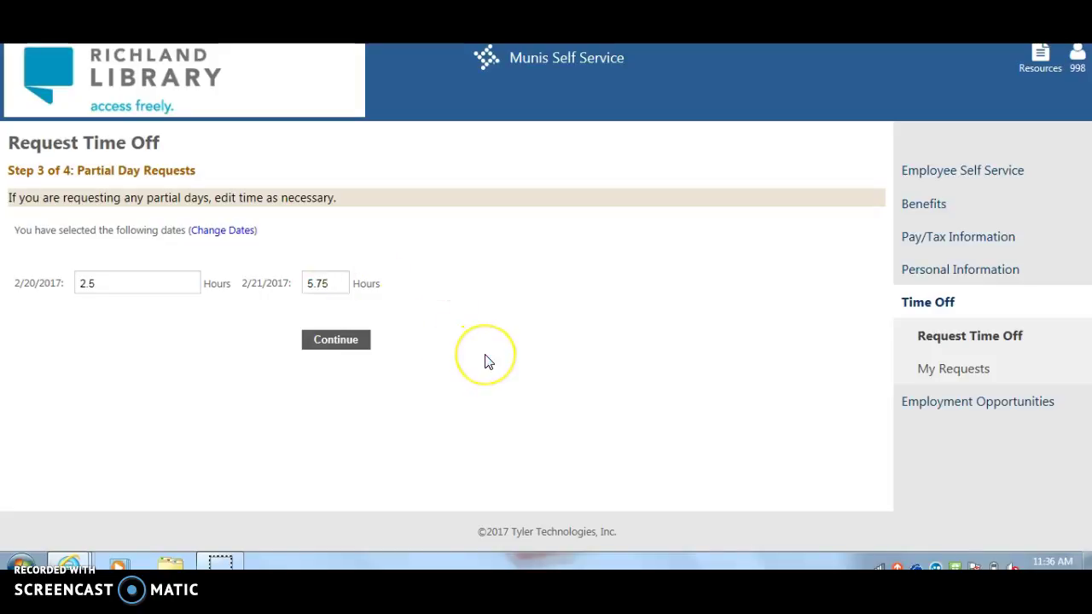
{"action": "left_click", "coordinate": [318, 283]}
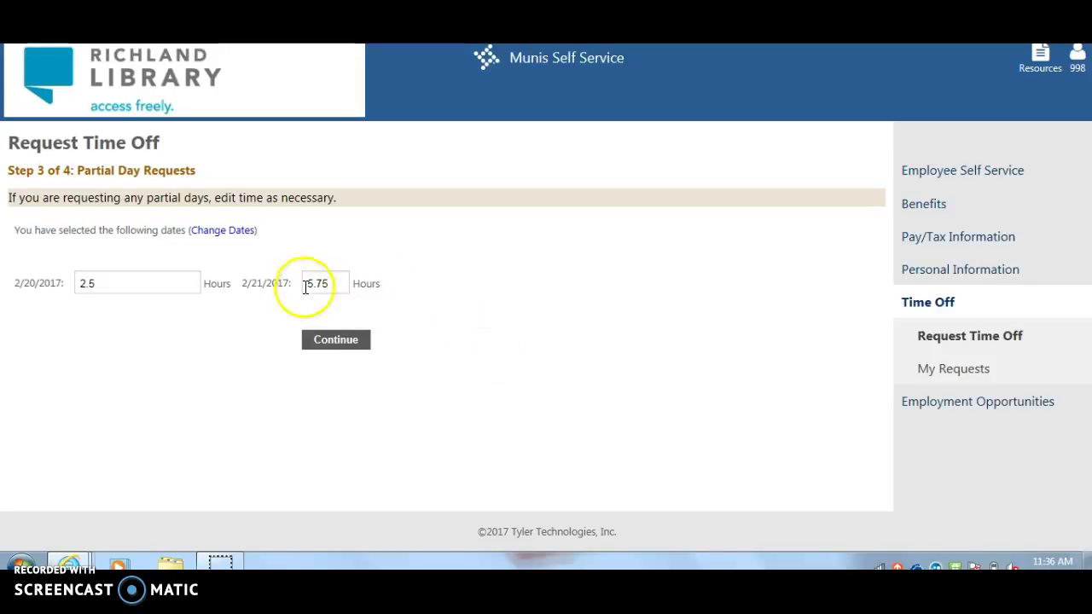
{"action": "left_click", "coordinate": [498, 345]}
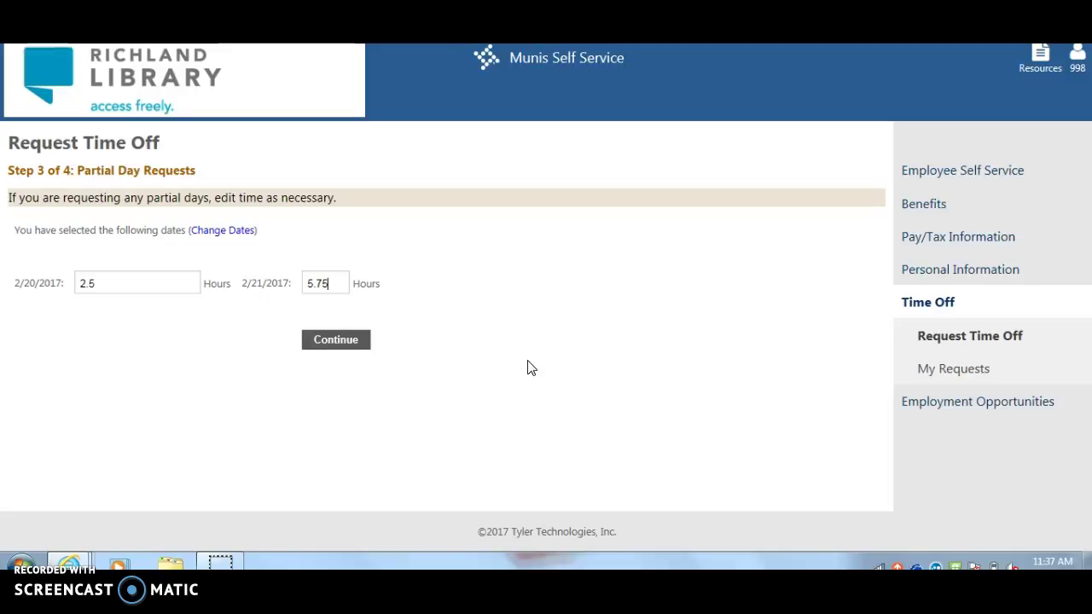
{"action": "left_click", "coordinate": [337, 342]}
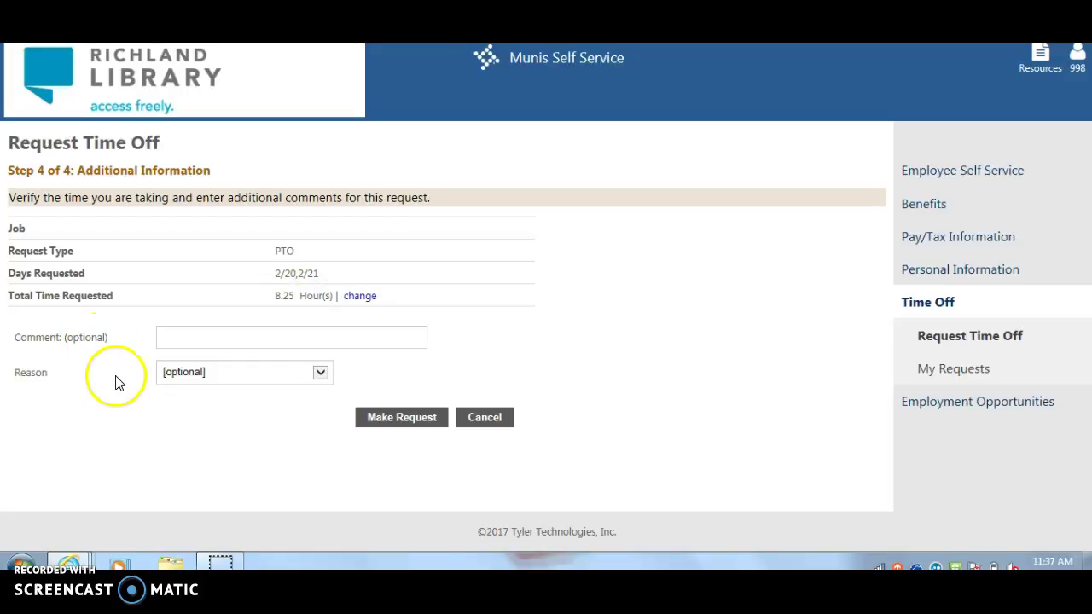
Enter the comment "2/20 2 - 4:30 p.m." for the time off request.
{"action": "left_click", "coordinate": [200, 338]}
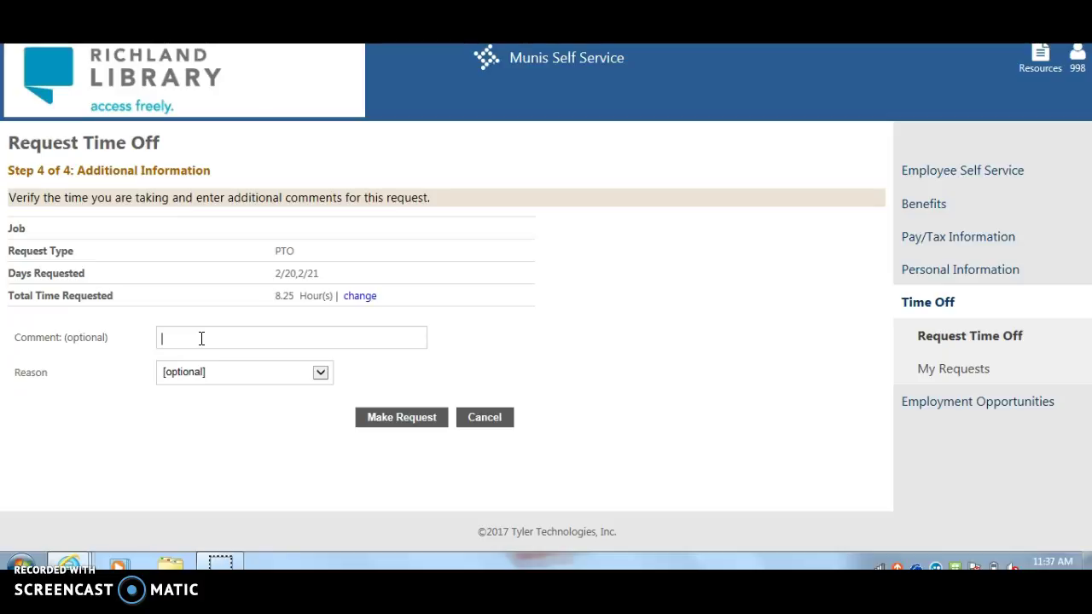
{"action": "type", "text": "2 - 4:30 p.m."}
{"action": "key", "text": "BackSpace"}
{"action": "key", "text": "Left"}
{"action": "key", "text": "Left"}
{"action": "key", "text": "Left"}
{"action": "key", "text": "Left"}
{"action": "key", "text": "Left"}
{"action": "key", "text": "Left"}
{"action": "type", "text": "12/"}
{"action": "key", "text": "BackSpace"}
{"action": "key", "text": "BackSpace"}
{"action": "key", "text": "BackSpace"}
{"action": "type", "text": "2/20"}
{"action": "key", "text": "End"}
{"action": "type", "text": ","}
{"action": "key", "text": "BackSpace"}
{"action": "key", "text": "BackSpace"}
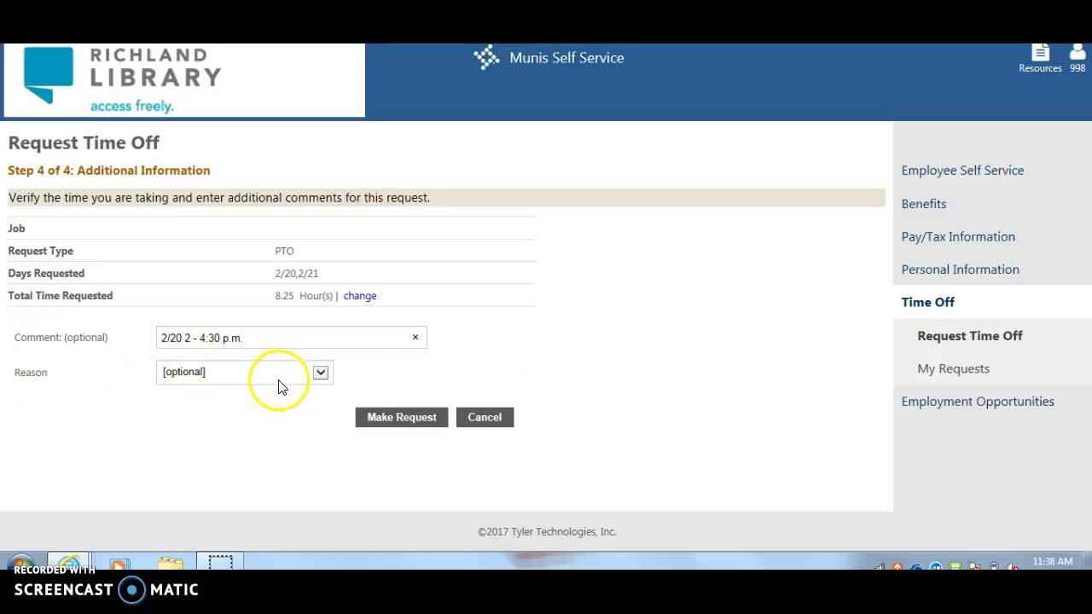
Choose SCHEDULED ANNUAL LEAVE as the reason and submit the time off request.
{"action": "left_click", "coordinate": [320, 377]}
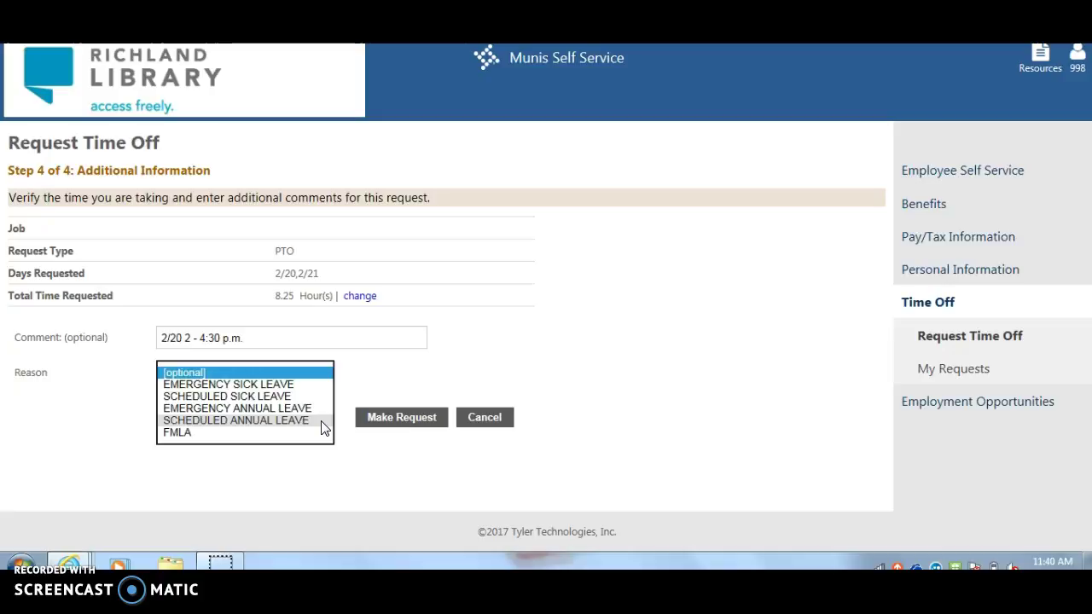
{"action": "left_click", "coordinate": [256, 420]}
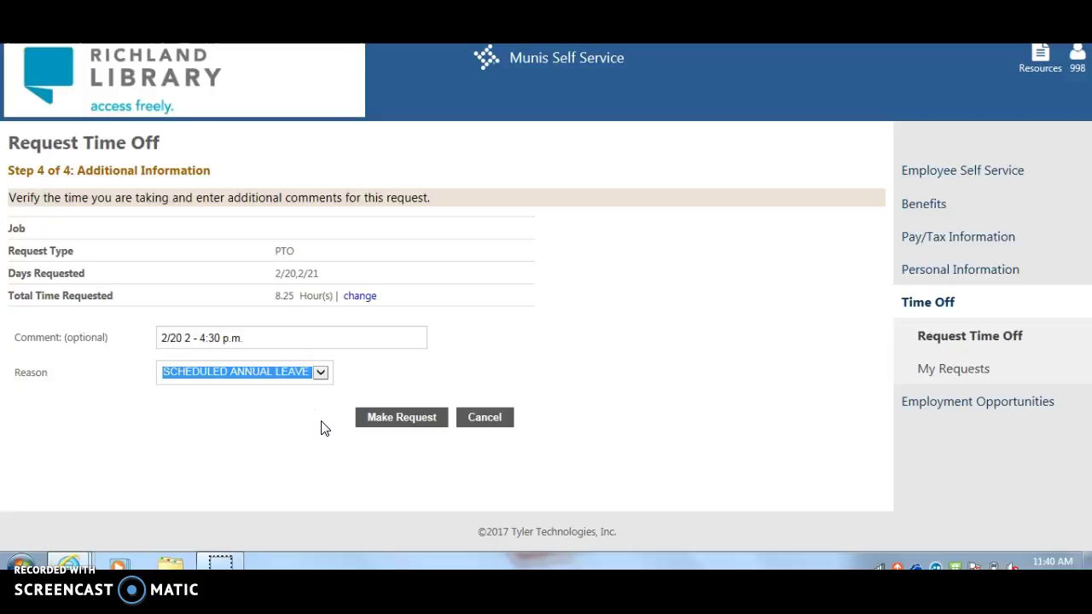
{"action": "left_click", "coordinate": [409, 421]}
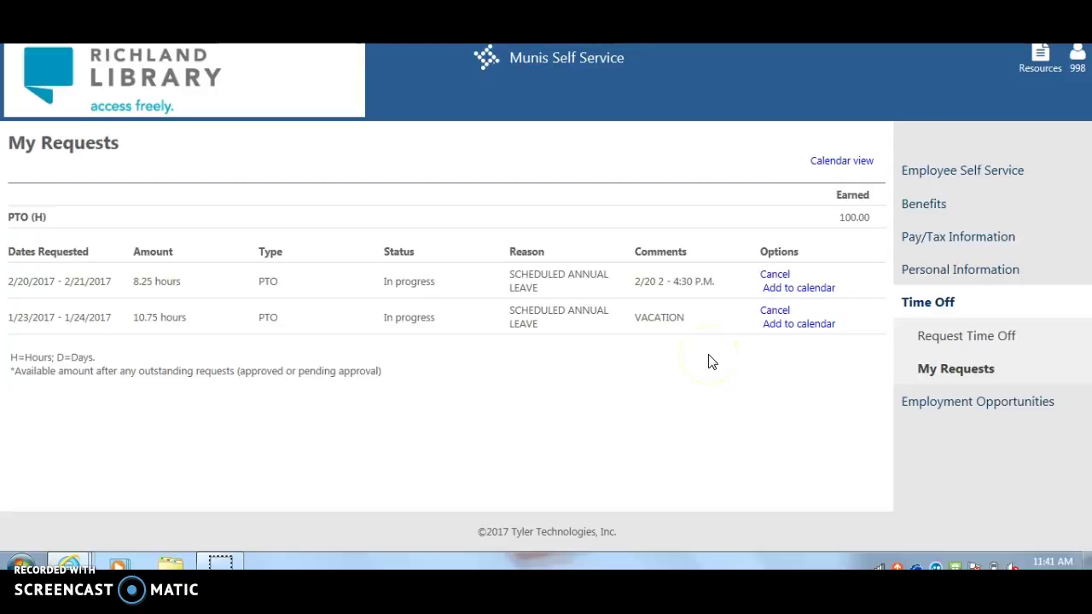
Cancel the 1/23/2017 - 1/24/2017 vacation request in the list of submitted requests.
{"action": "left_click", "coordinate": [776, 311]}
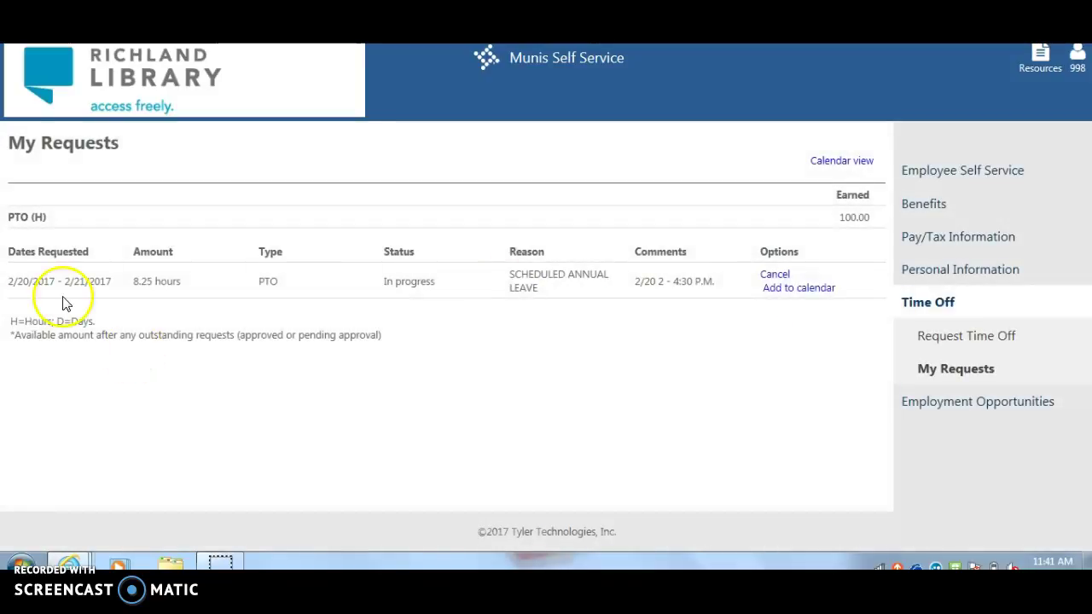